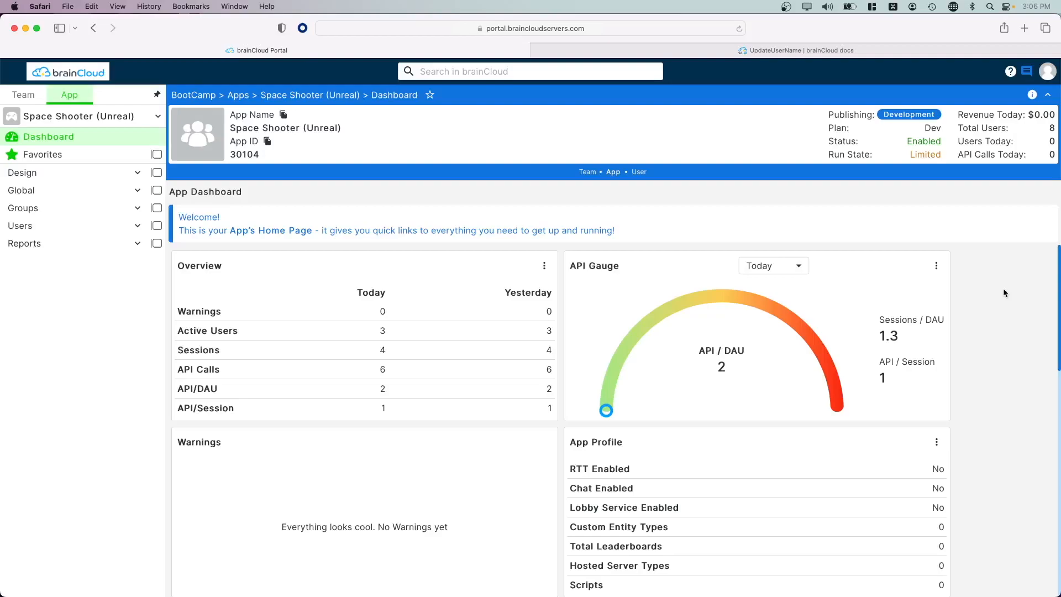
Step: Open the Cloud Code API Explorer for the Space Shooter (Unreal) app and execute the Authenticate call
click(66, 174)
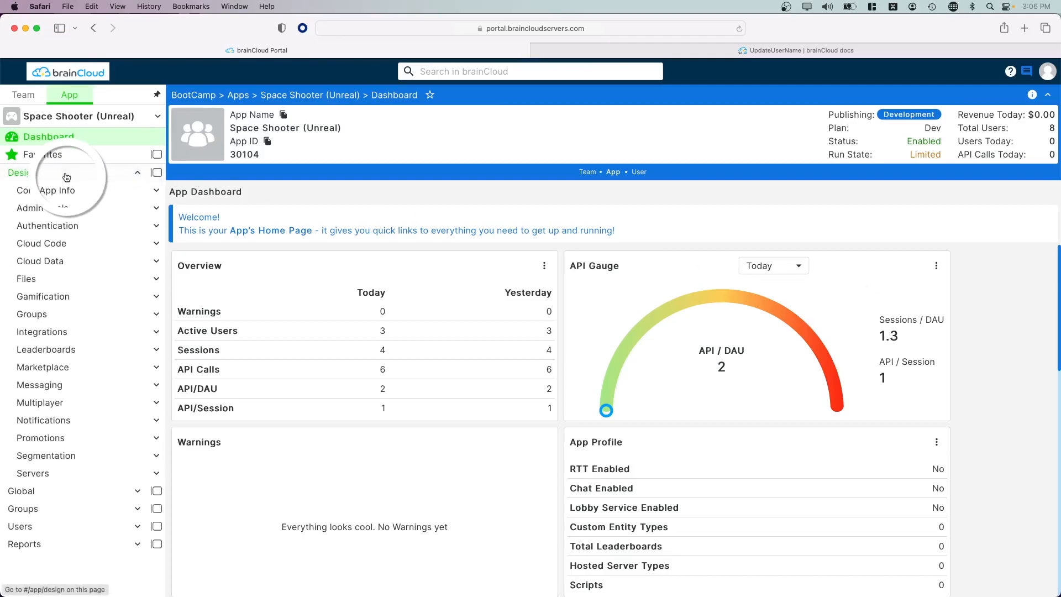
click(51, 243)
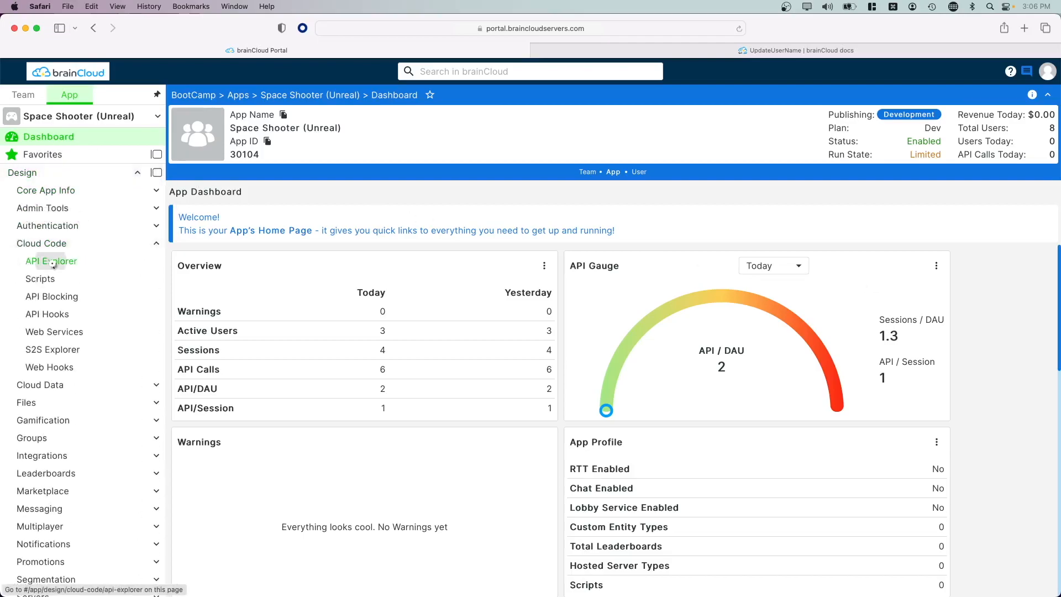
click(51, 260)
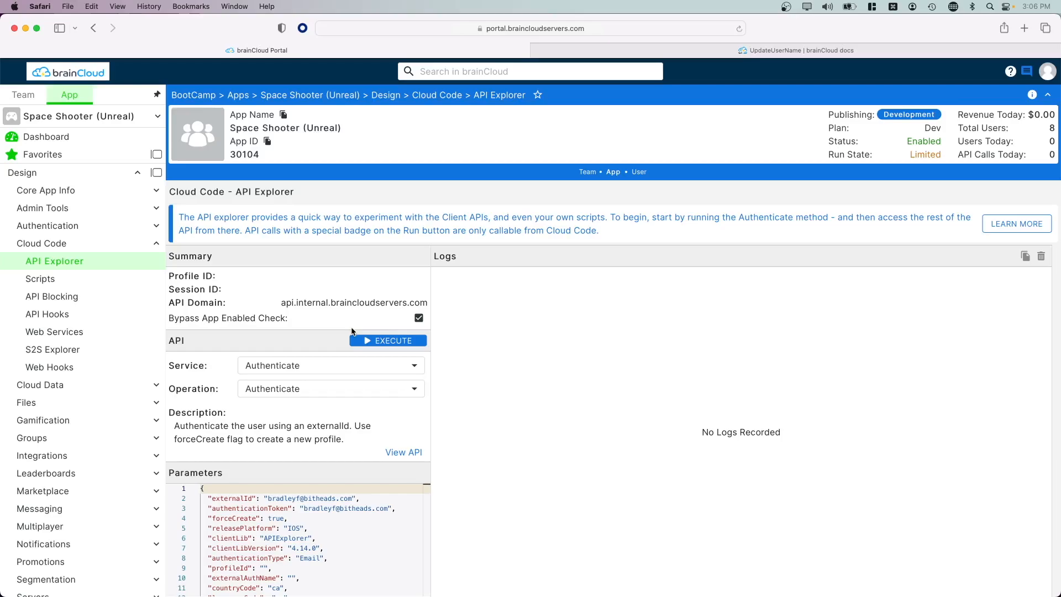
click(391, 343)
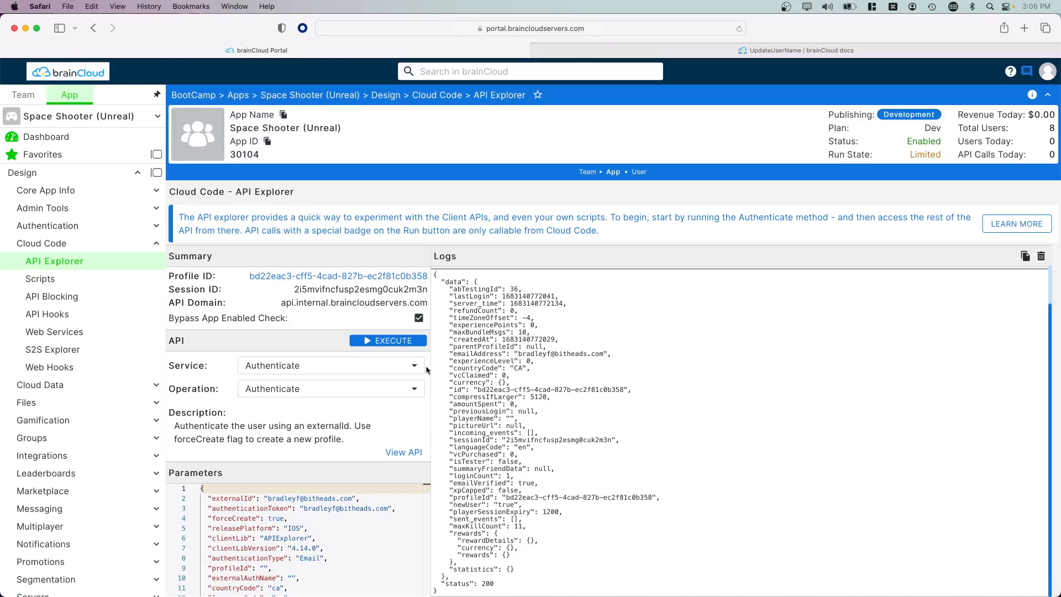
Step: Execute the ReadServerTime operation of the Time service in the API Explorer
click(372, 367)
scroll(345, 412, down, 8)
scroll(344, 410, down, 3)
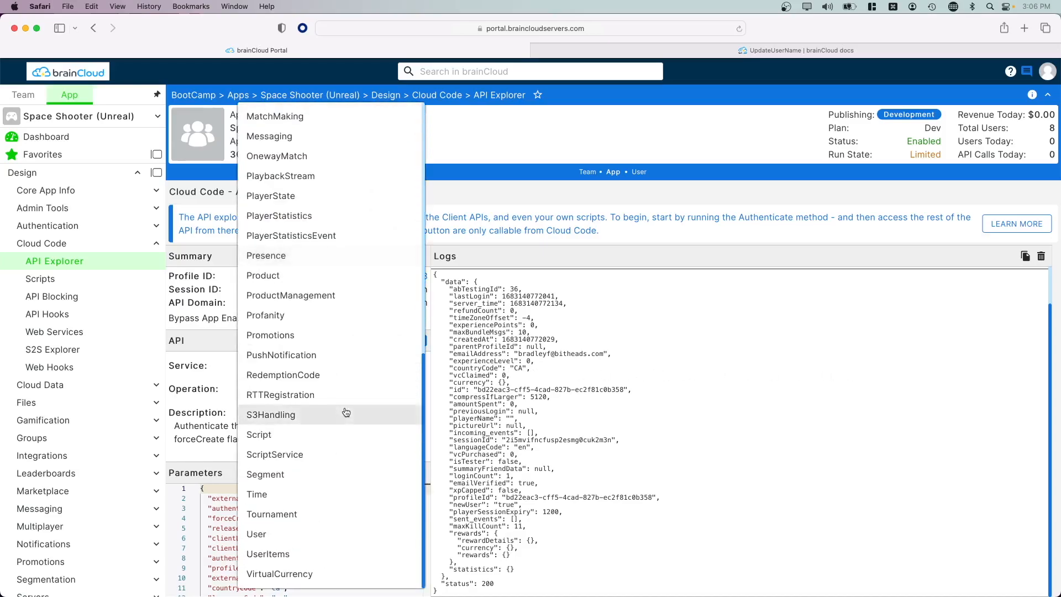
click(303, 495)
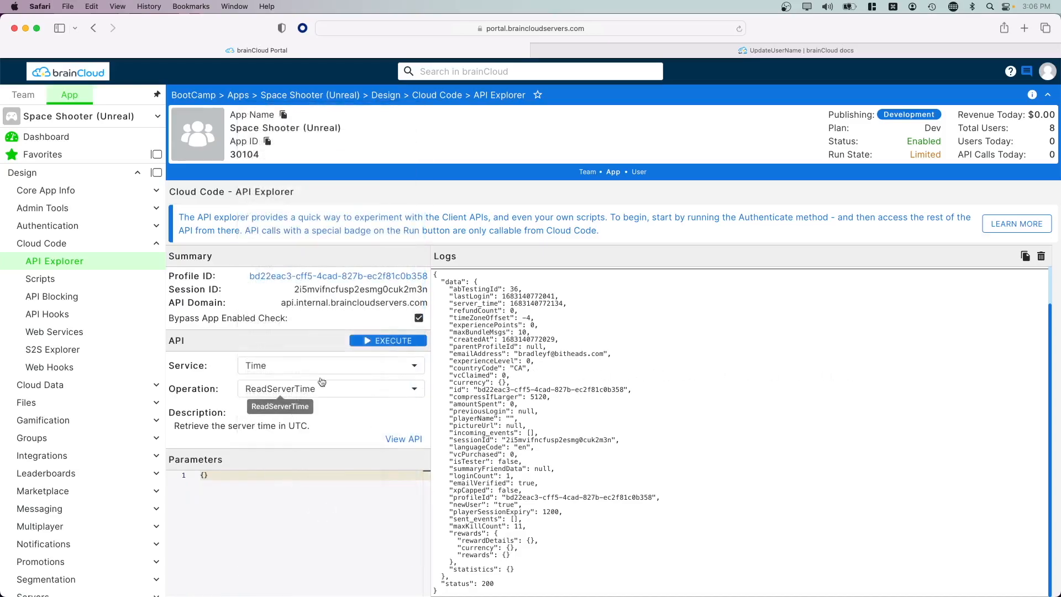
click(379, 341)
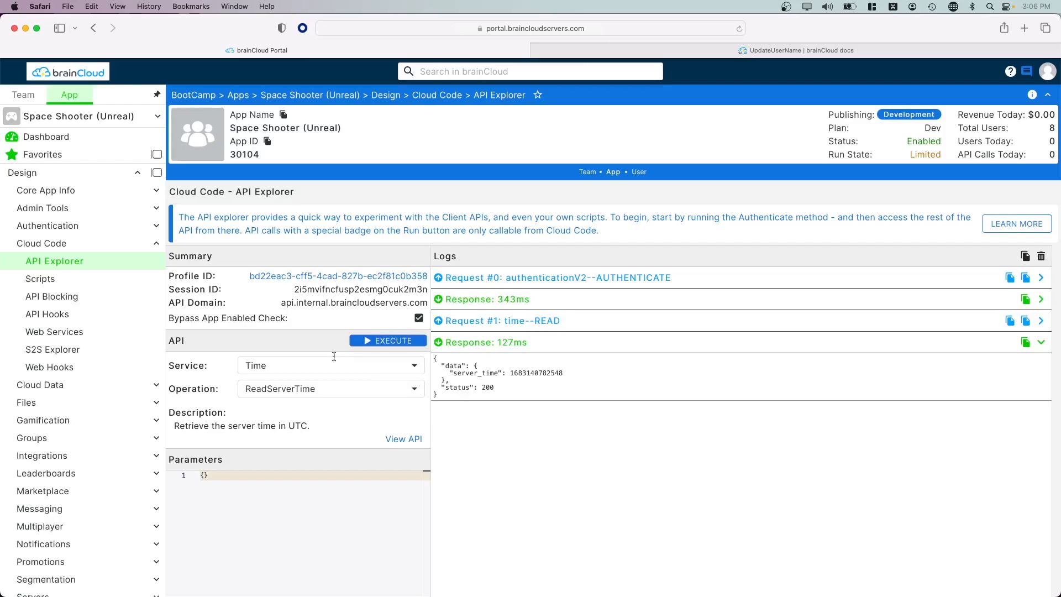
Step: Execute the PlayerState service's UpdateUserName operation with playerName set to "Tony Stark"
click(305, 367)
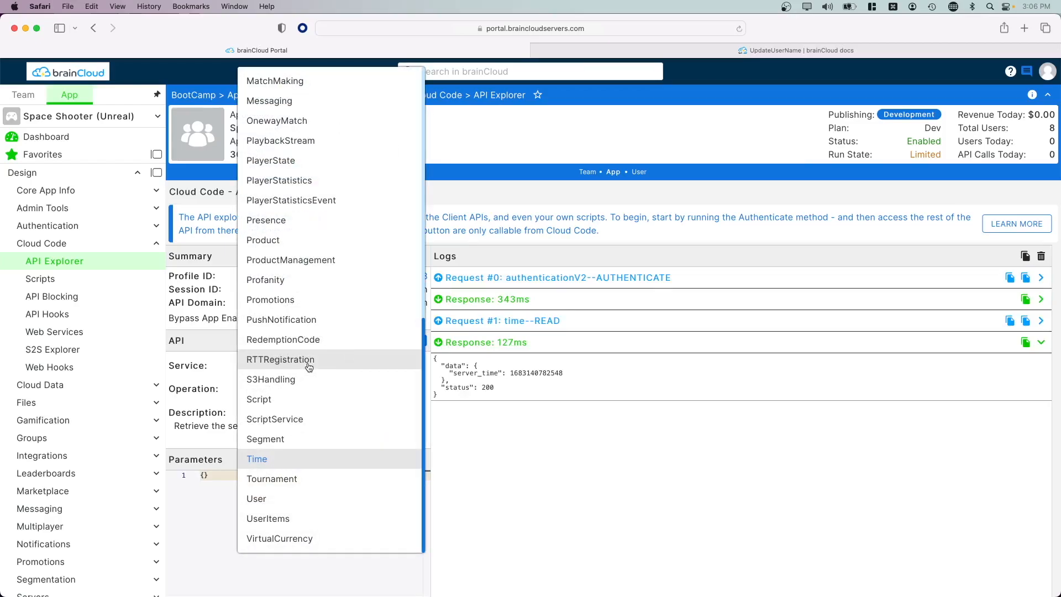
click(283, 166)
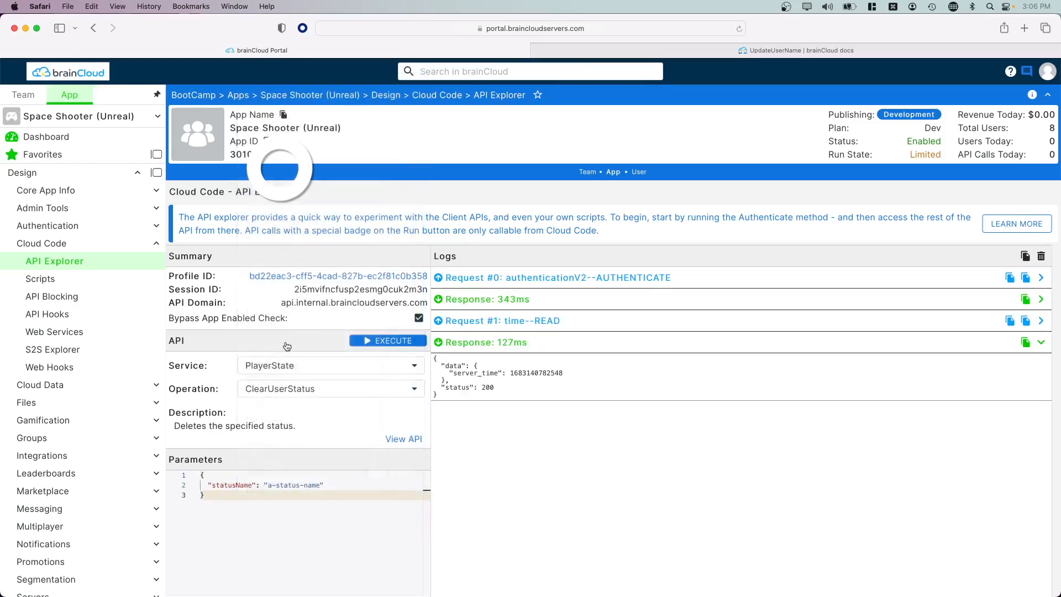
click(279, 388)
click(283, 554)
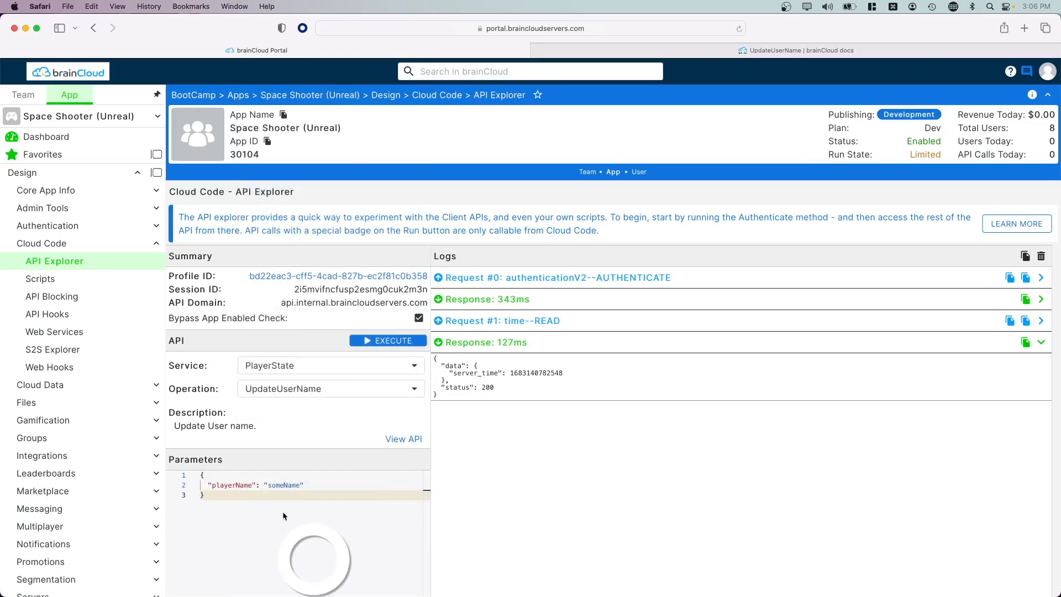
double_click(278, 486)
text(Tony Stark)
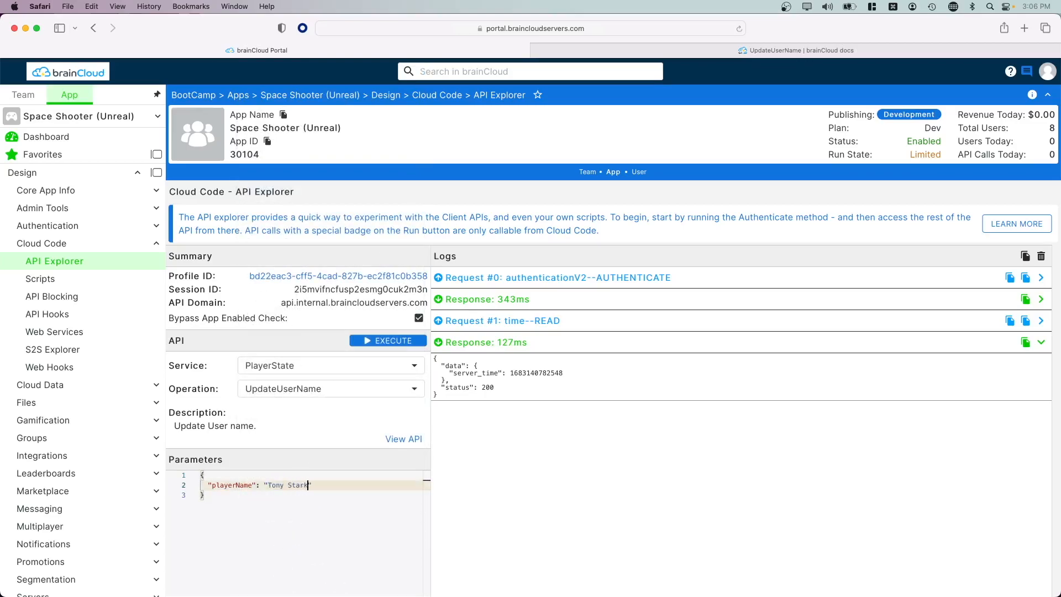
click(380, 347)
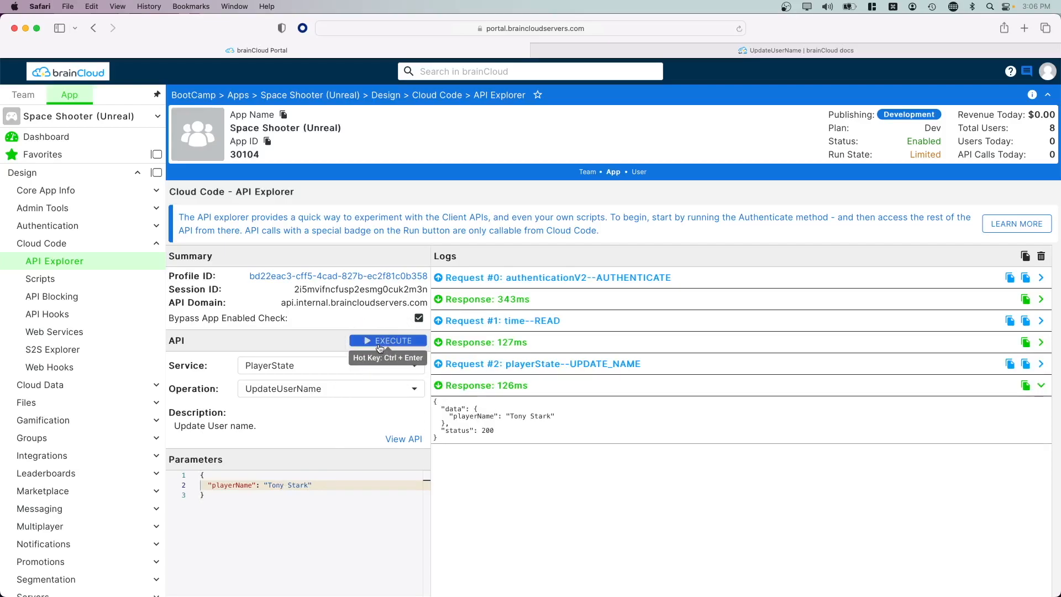
Step: Switch the service back to Authenticate and execute it again to retrieve the updated user profile
click(330, 365)
scroll(326, 359, up, 10)
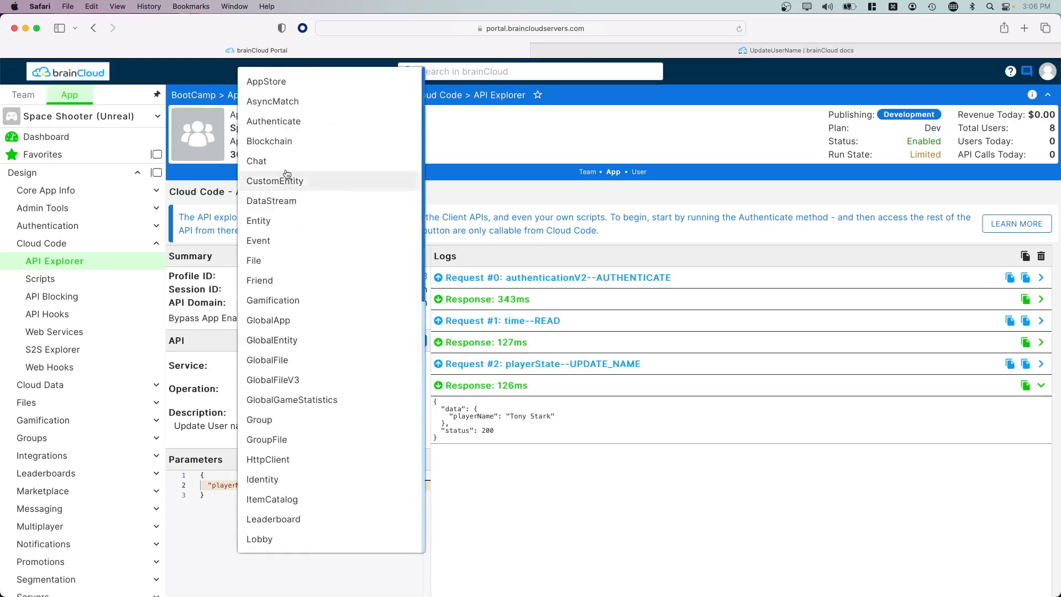
click(281, 121)
click(402, 342)
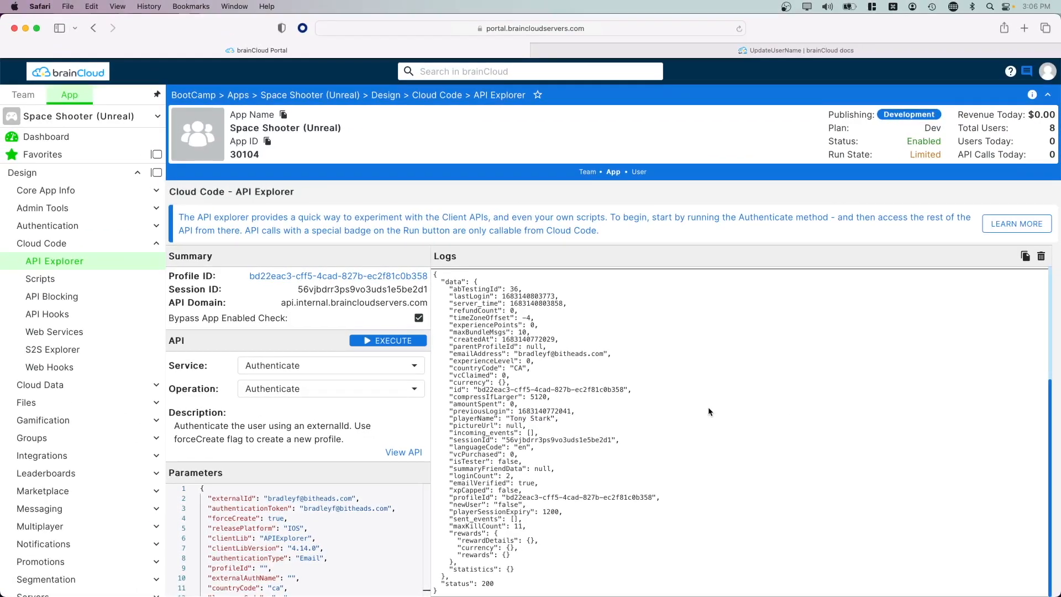
Step: Execute the Leaderboard service's CreateLeaderboard operation with its prefilled parameters, using the leaderboard ID "default"
click(338, 366)
scroll(343, 372, down, 1)
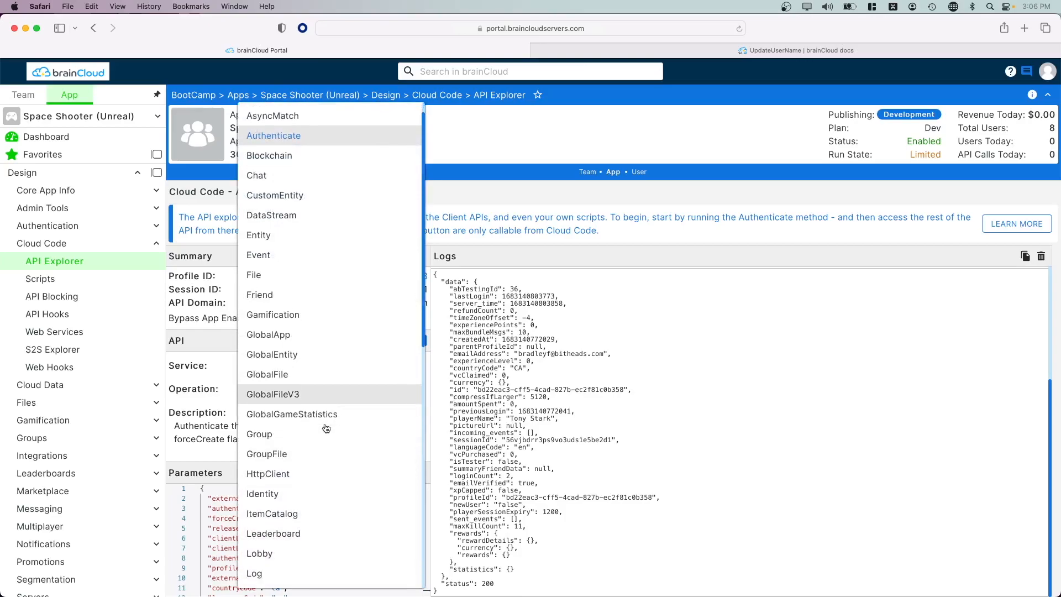
click(331, 525)
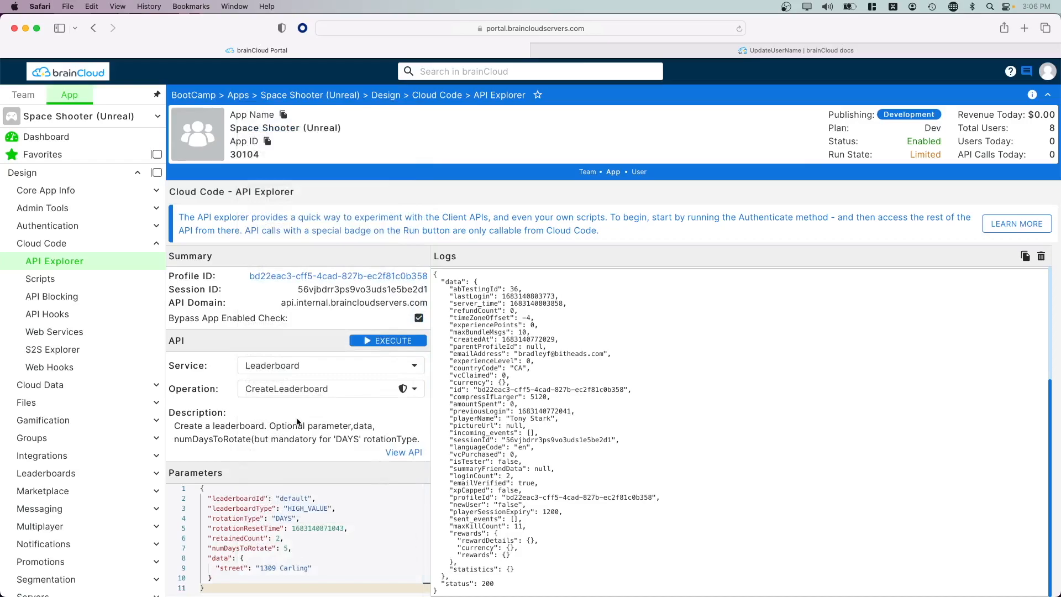
click(393, 340)
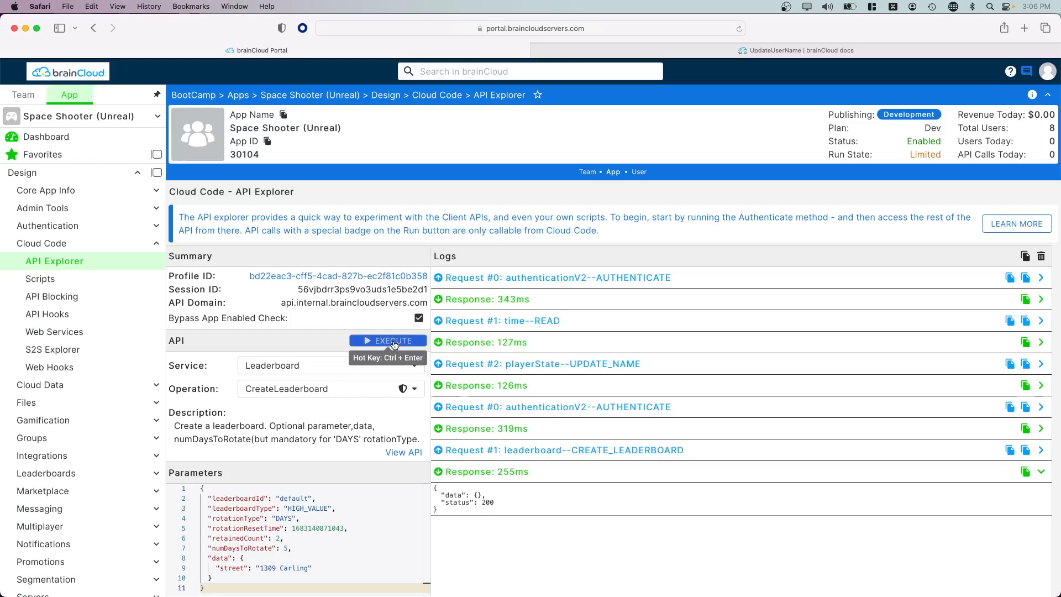
Step: Delete the "default" leaderboard from the Leaderboard Configs list, entering its ID as confirmation
click(77, 473)
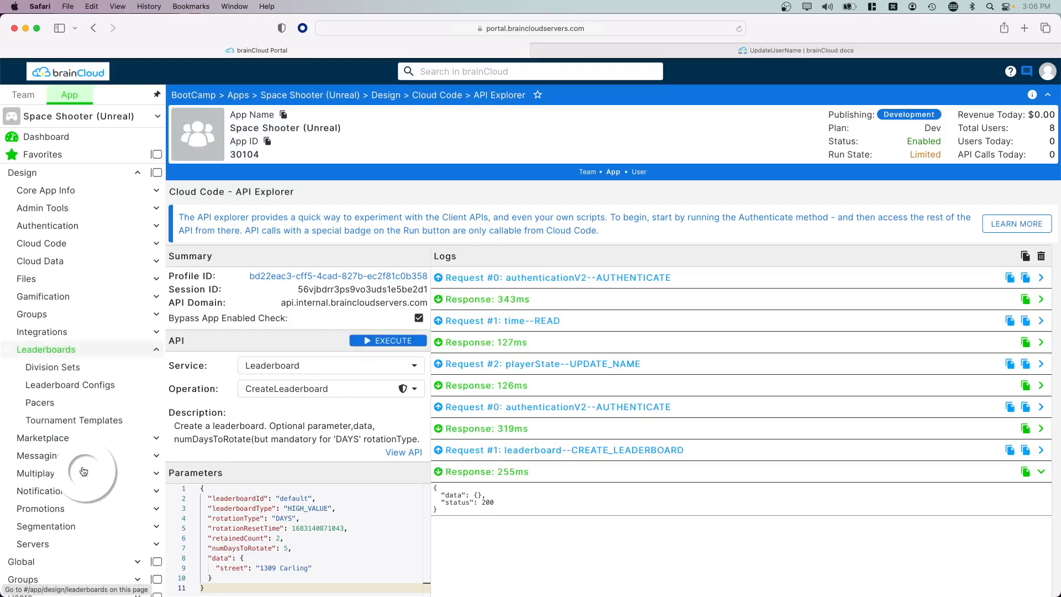
click(85, 394)
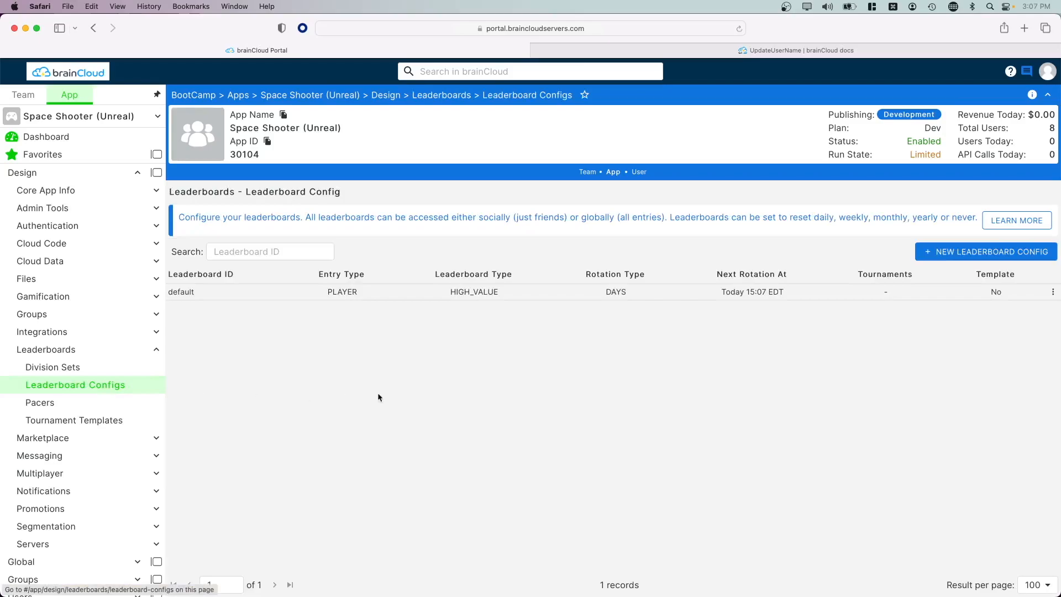
click(1053, 293)
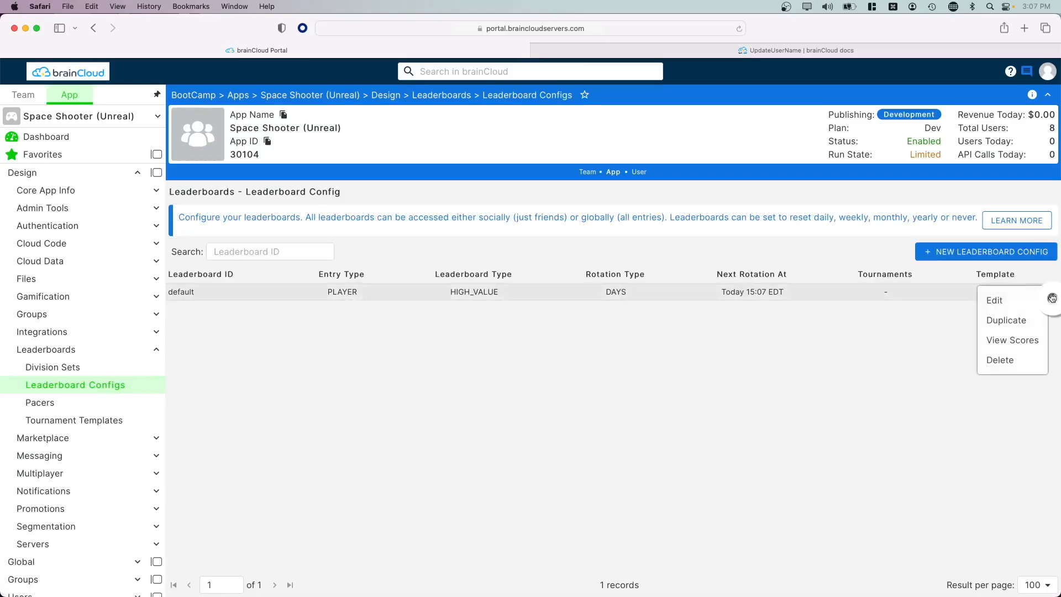
click(994, 361)
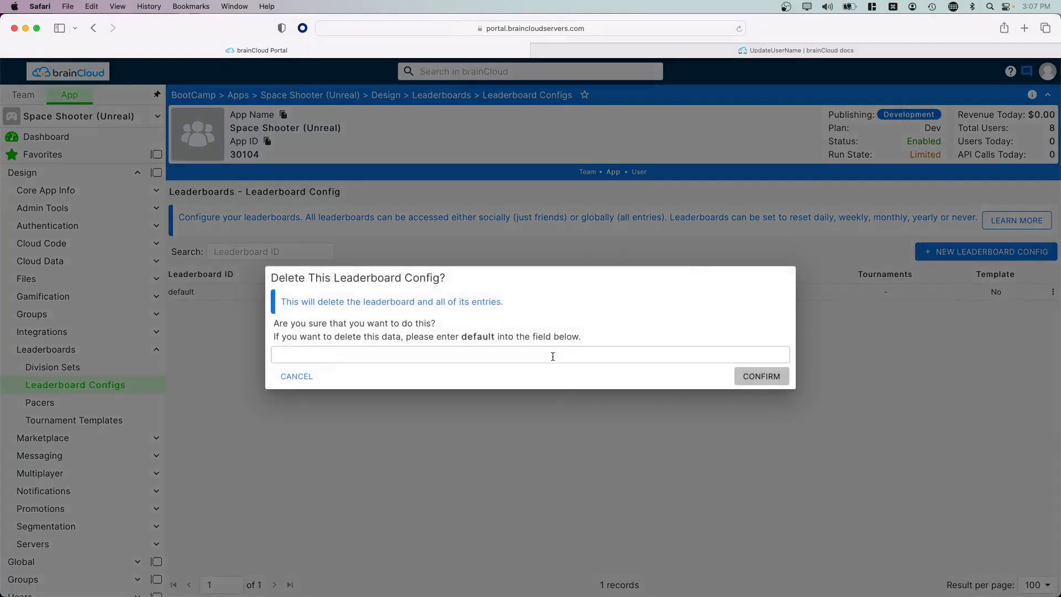
text(default)
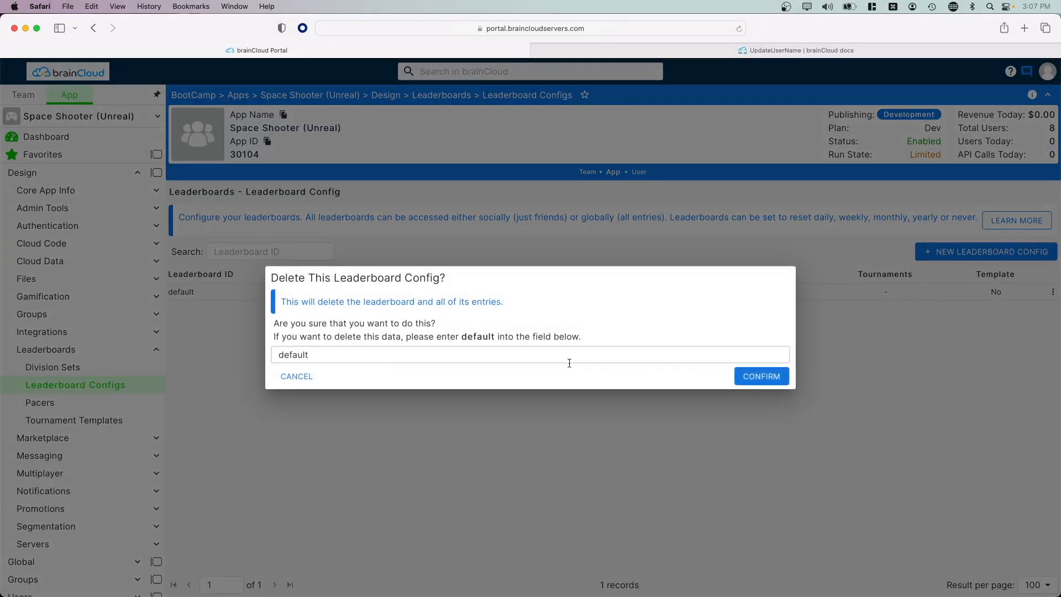
click(751, 376)
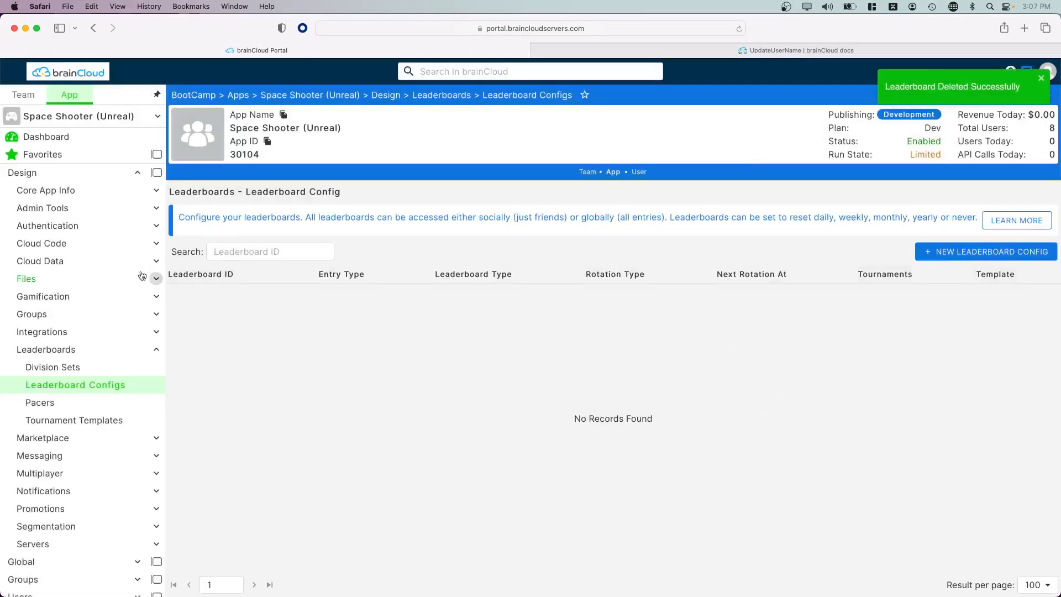
Step: Open the app's Application IDs page within Core App Info
click(41, 190)
click(51, 210)
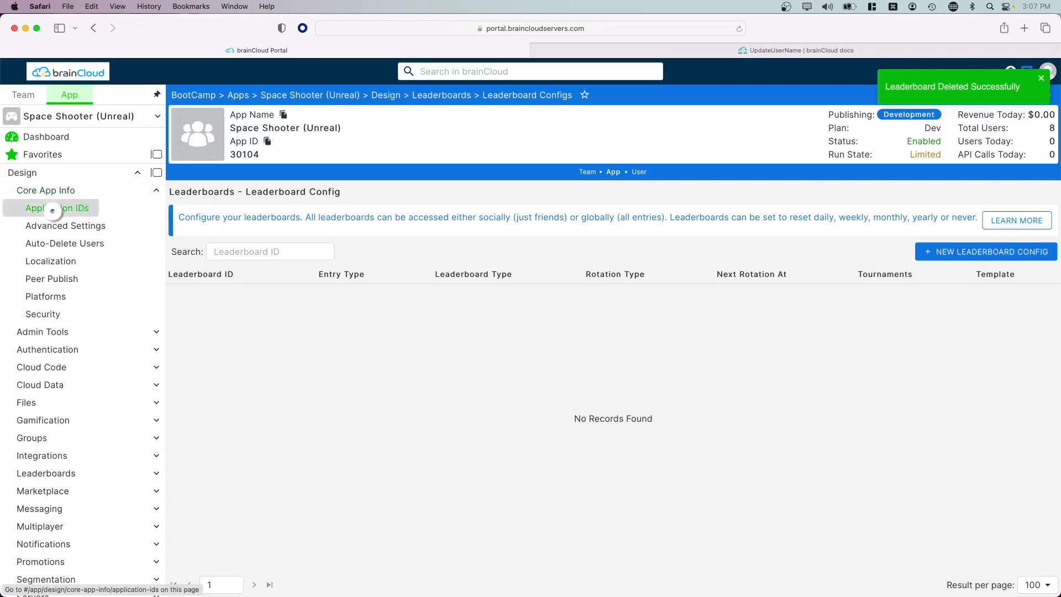